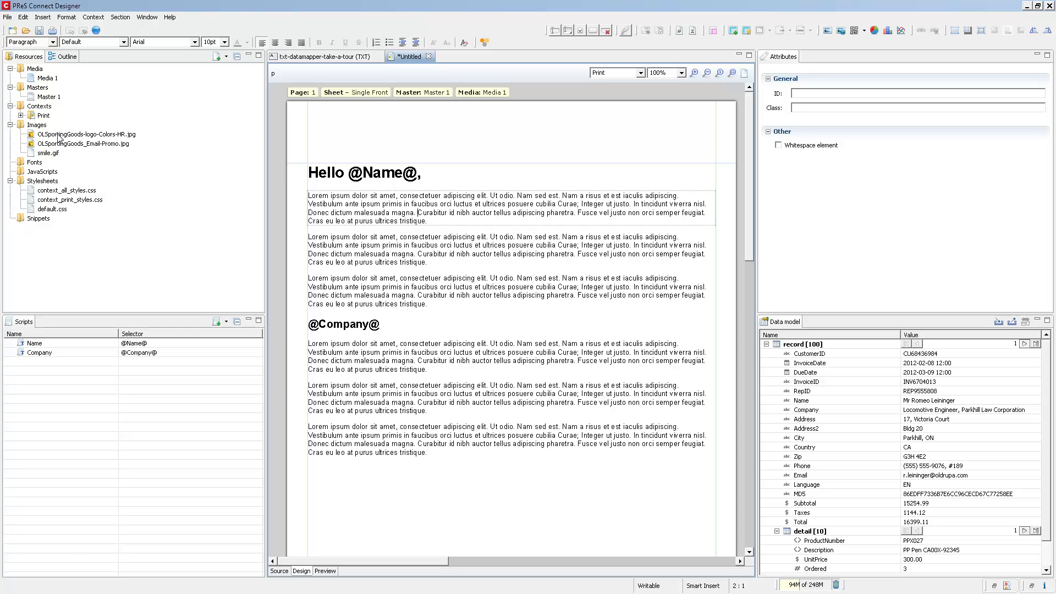
{"action": "mouse_move", "coordinate": [59, 138]}
{"action": "left_click_drag", "start_coordinate": [59, 136], "coordinate": [456, 203]}
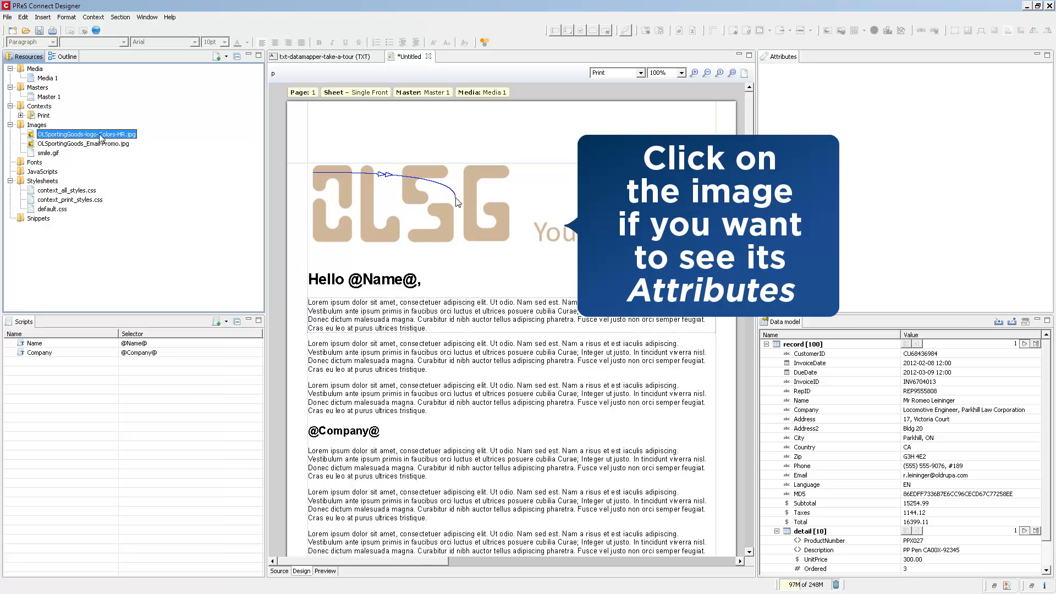
{"action": "left_click", "coordinate": [457, 199]}
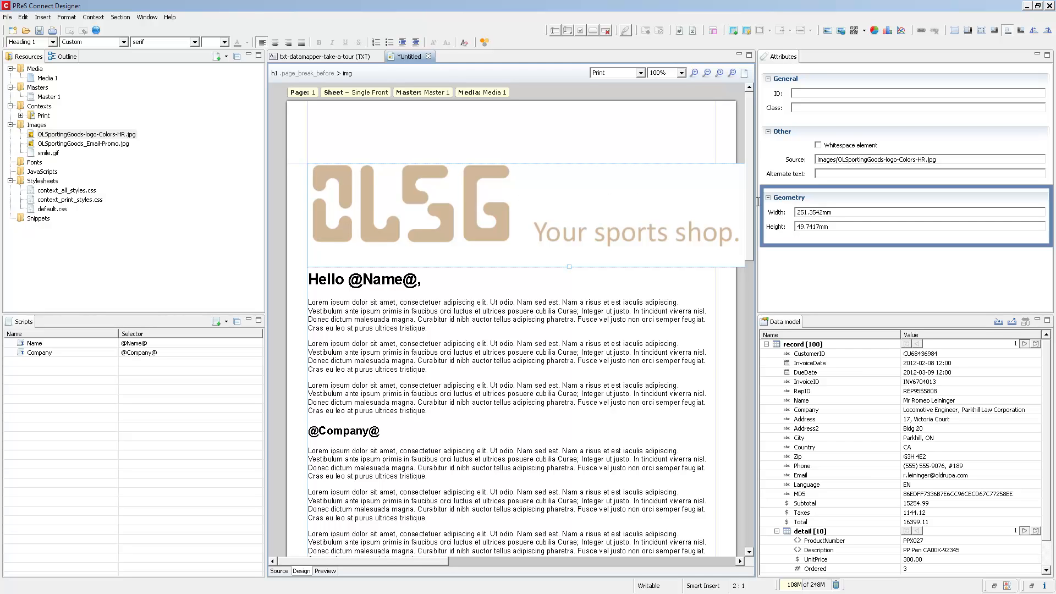
Try a width of 100% for the logo image in the heading
{"action": "left_click", "coordinate": [827, 214]}
{"action": "double_click", "coordinate": [826, 213]}
{"action": "type", "text": "100%"}
{"action": "key", "text": "Return"}
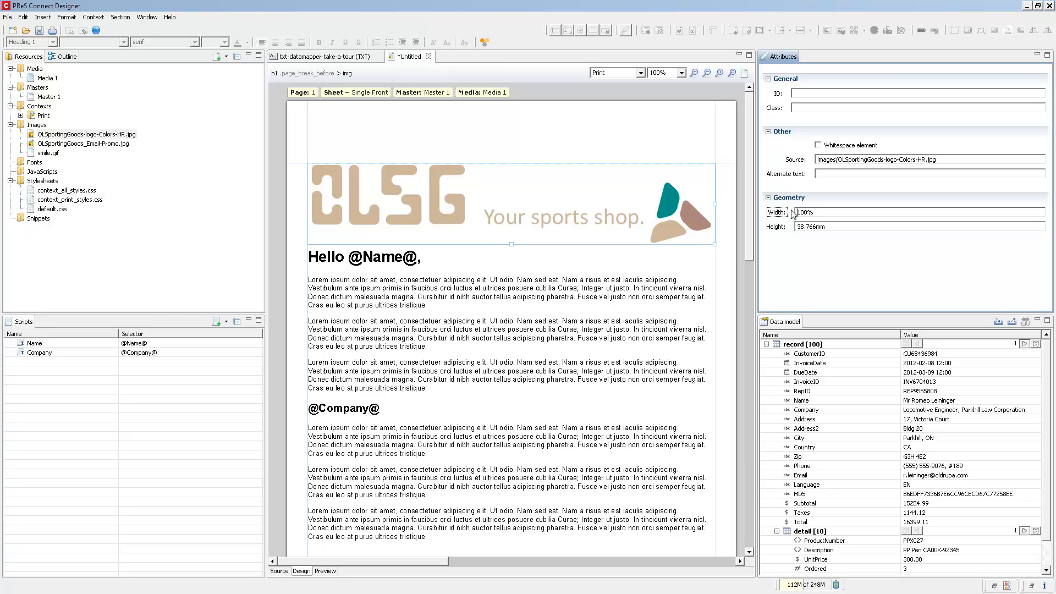
{"action": "key", "text": "Return"}
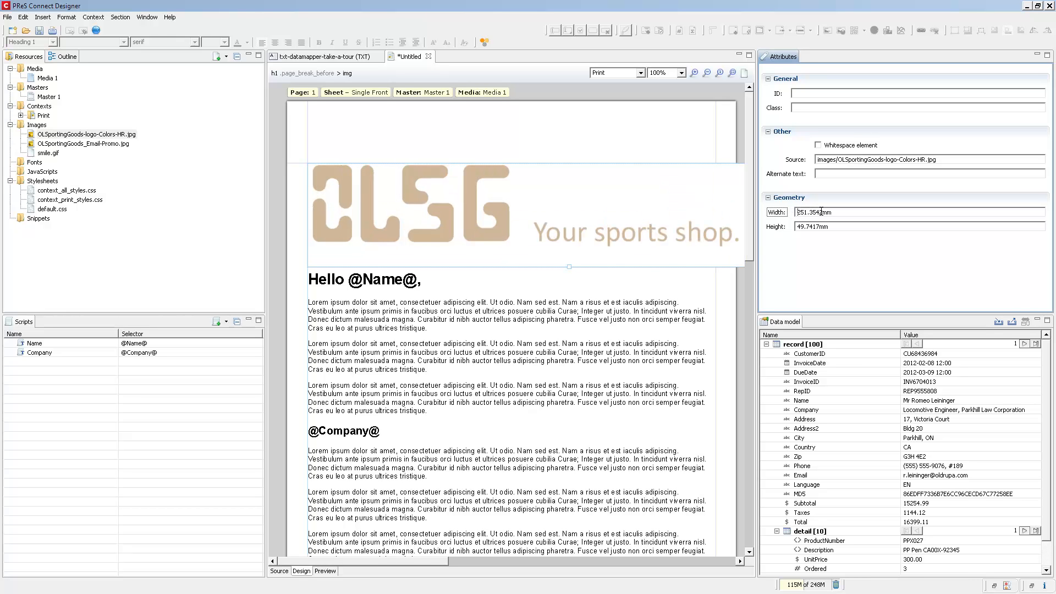
Set the logo's width to 125 mm and float it left so the heading and paragraph text wrap around it
{"action": "left_click_drag", "start_coordinate": [823, 213], "coordinate": [796, 213]}
{"action": "type", "text": "125"}
{"action": "key", "text": "Return"}
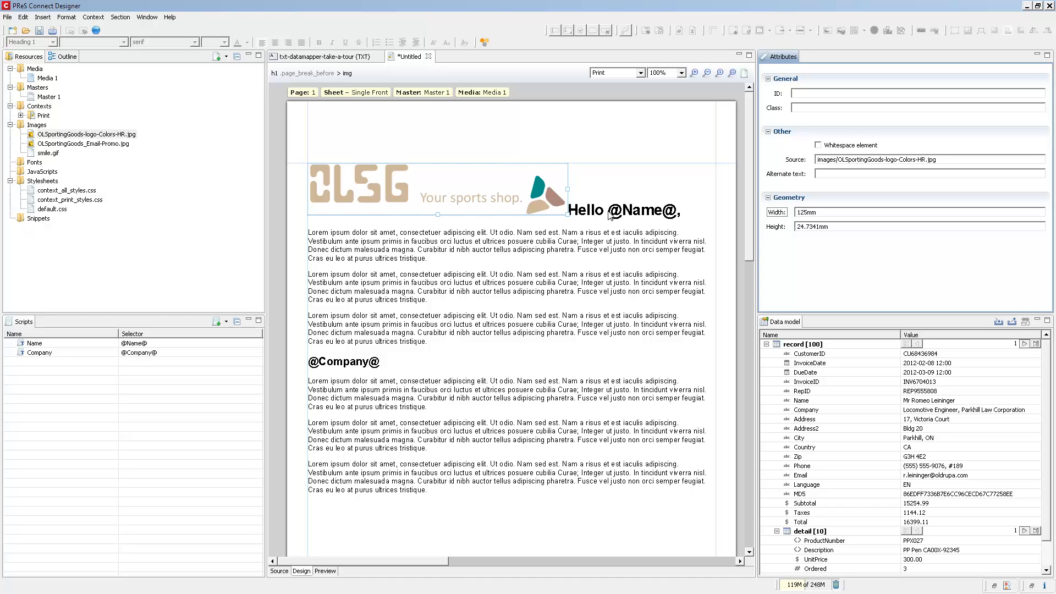
{"action": "left_click", "coordinate": [530, 204]}
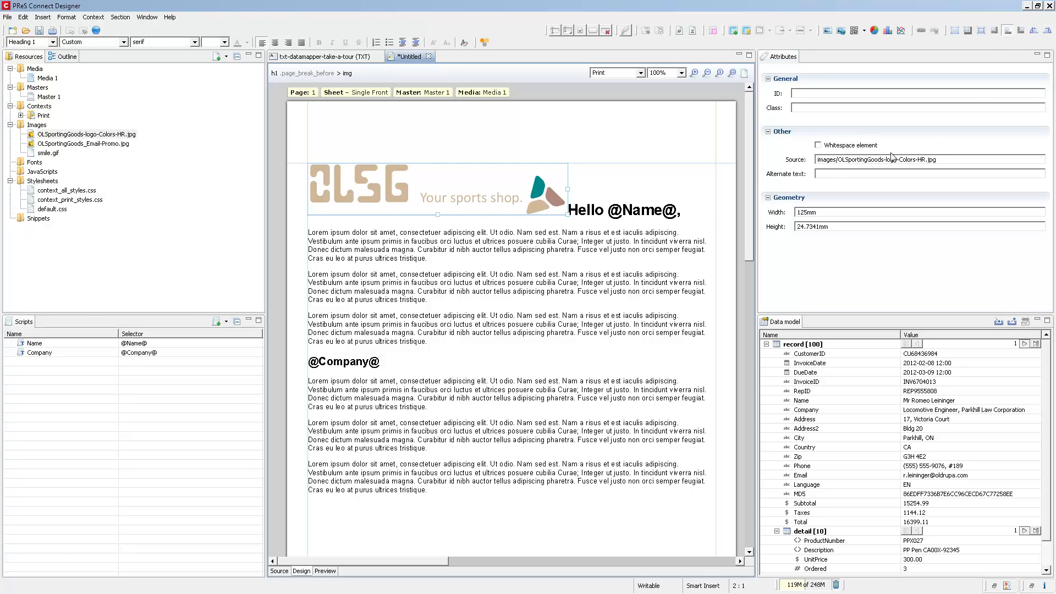
{"action": "left_click", "coordinate": [994, 31]}
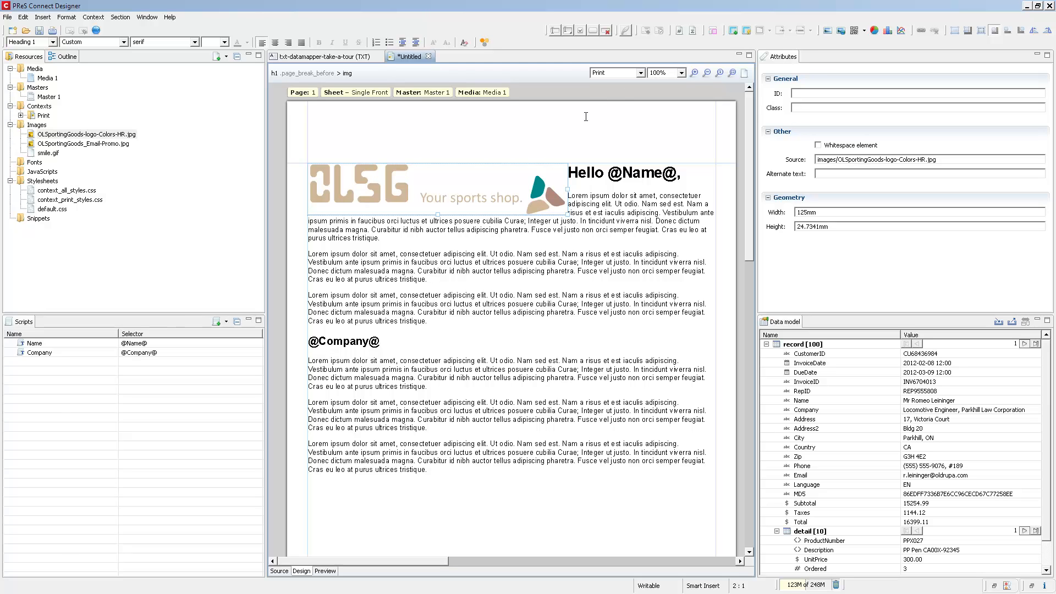
Insert smile.gif inline in the second body paragraph, right after "Ut odio."
{"action": "left_click", "coordinate": [517, 254]}
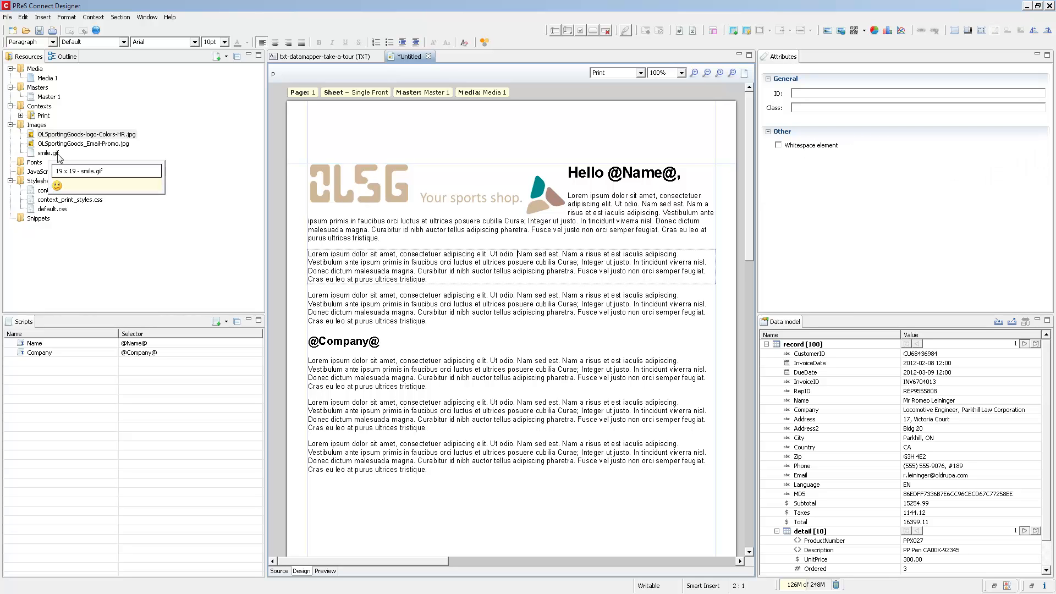
{"action": "double_click", "coordinate": [55, 154]}
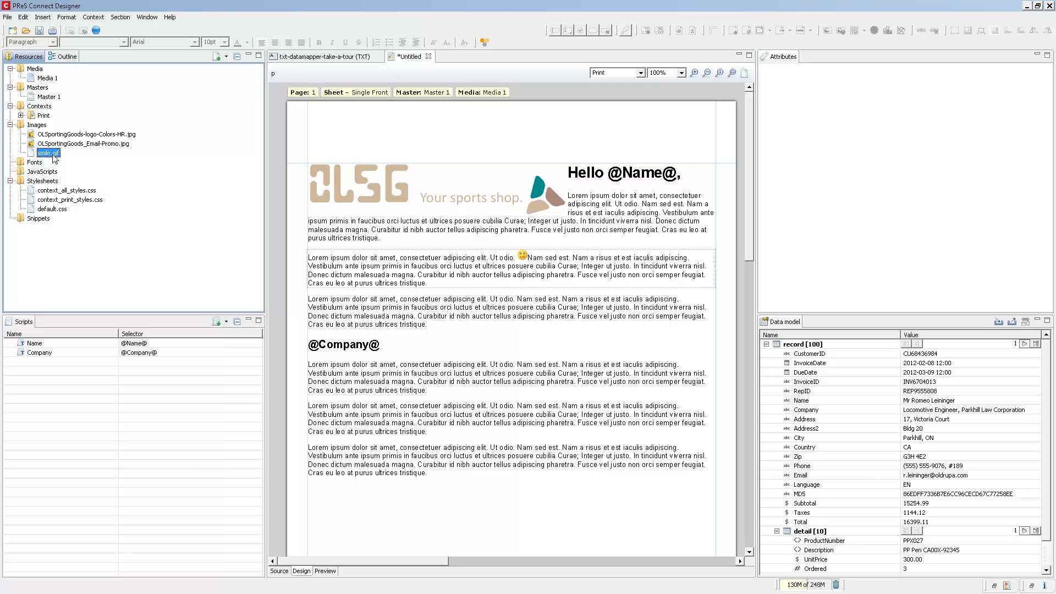
{"action": "left_click", "coordinate": [352, 176]}
{"action": "key", "text": "Delete"}
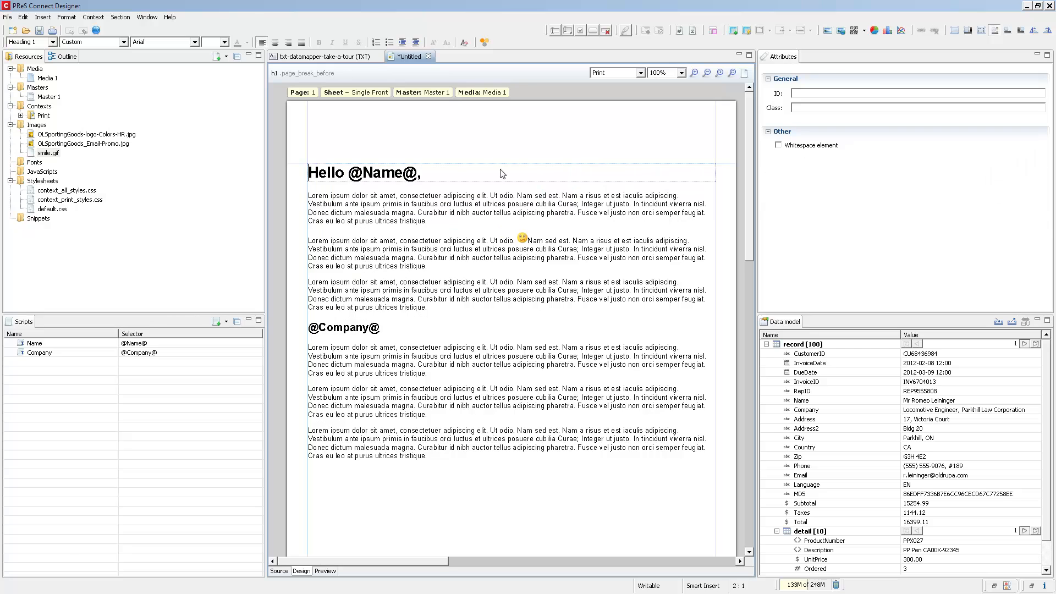
Insert a positioned box about 118 by 22 mm in the page's top margin and place OLSportingGoods-logo-Colors-HR.jpg inside it
{"action": "left_click", "coordinate": [955, 31]}
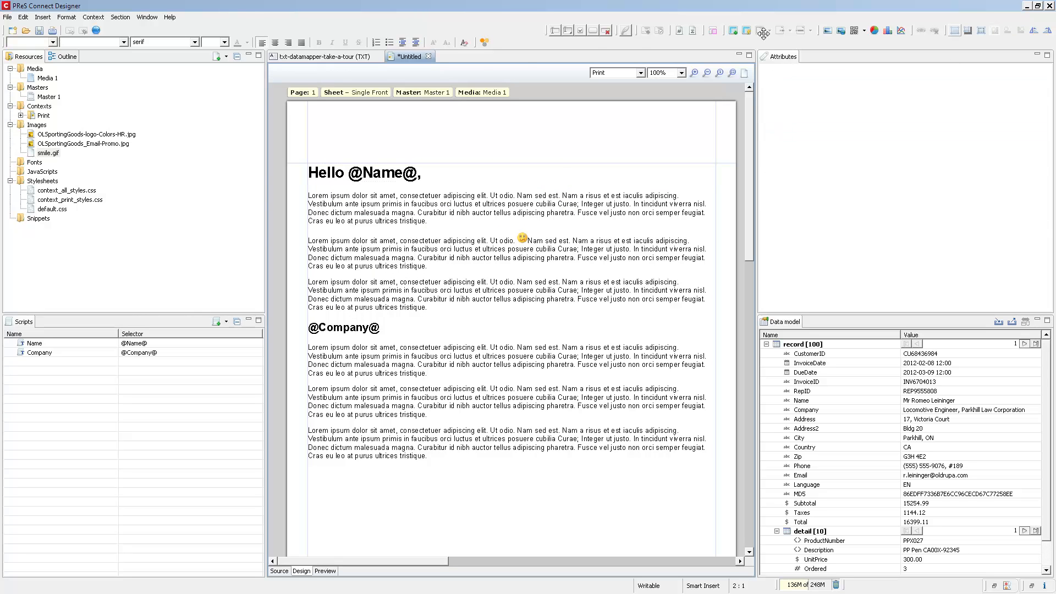
{"action": "left_click", "coordinate": [424, 143]}
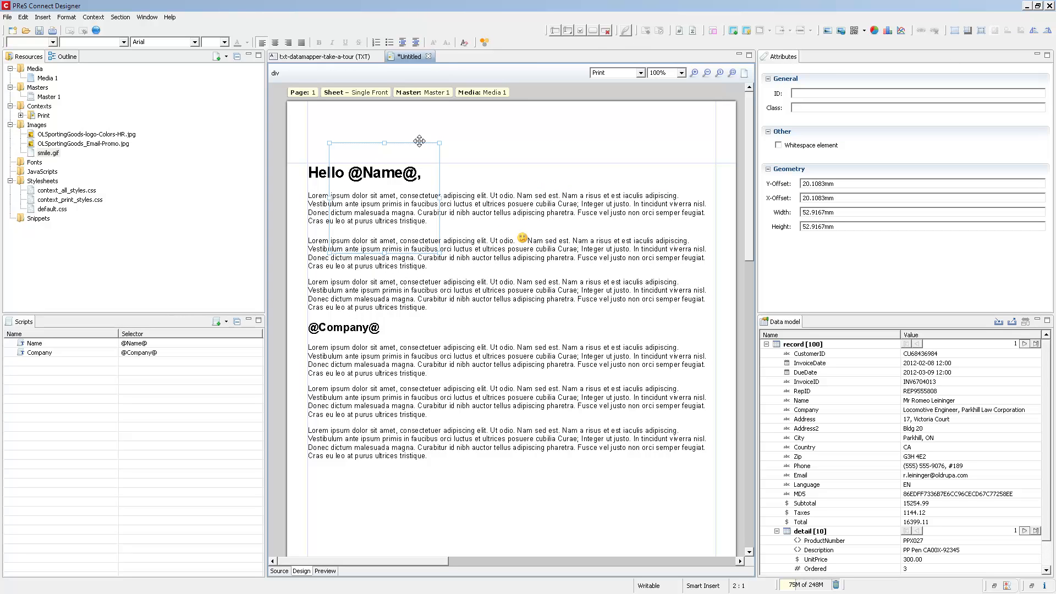
{"action": "left_click_drag", "start_coordinate": [410, 222], "coordinate": [545, 159]}
{"action": "left_click_drag", "start_coordinate": [103, 135], "coordinate": [390, 132]}
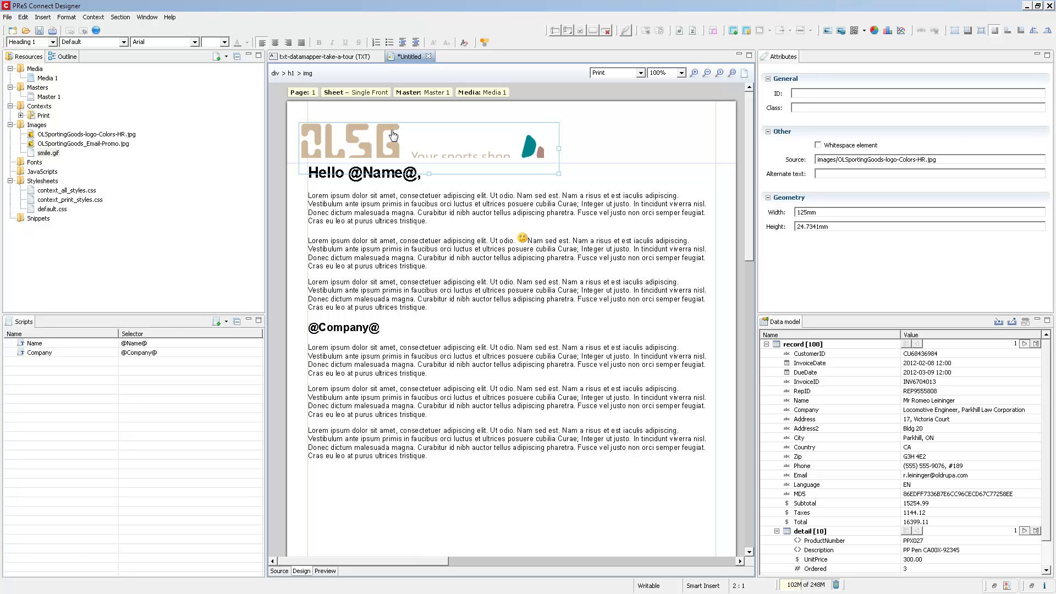
Select the logo's positioned box and adjust it to about 136 by 31 mm, with an X-offset of about 3.7 mm and Y-offset of 1.6 mm
{"action": "left_click", "coordinate": [411, 122]}
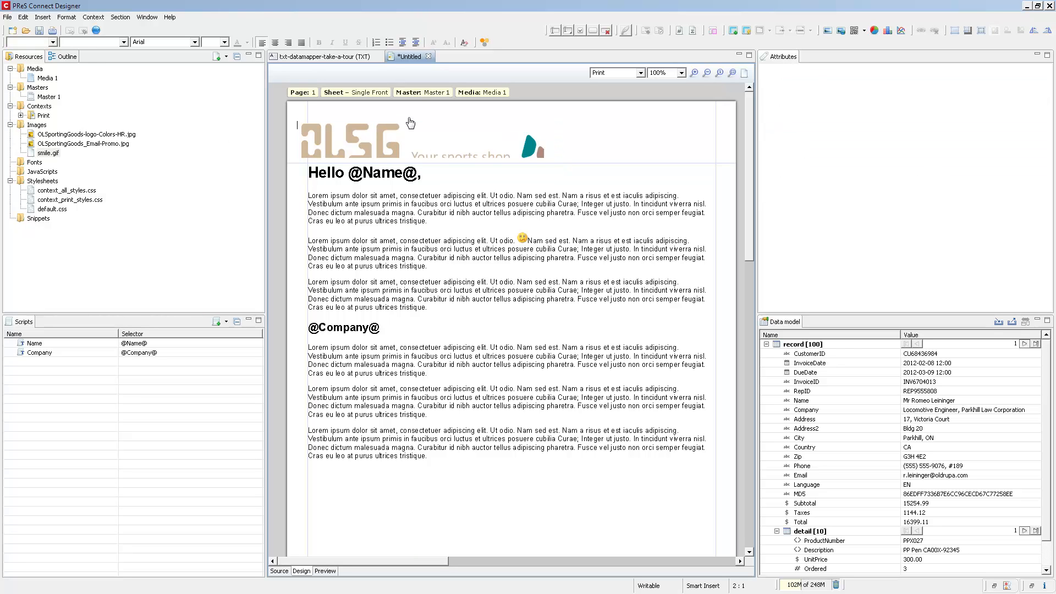
{"action": "left_click", "coordinate": [409, 129]}
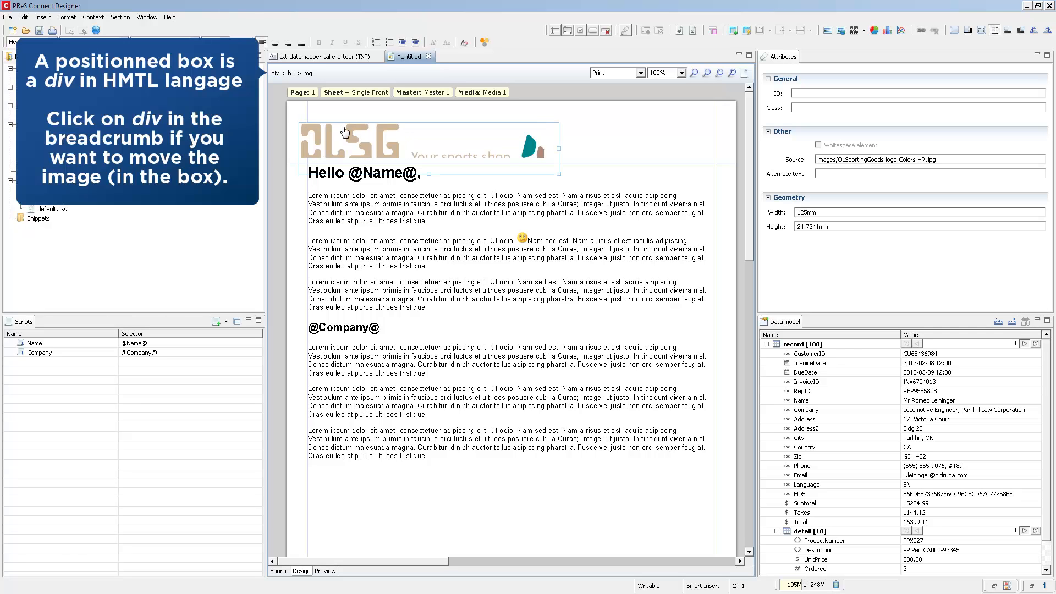
{"action": "left_click", "coordinate": [276, 74]}
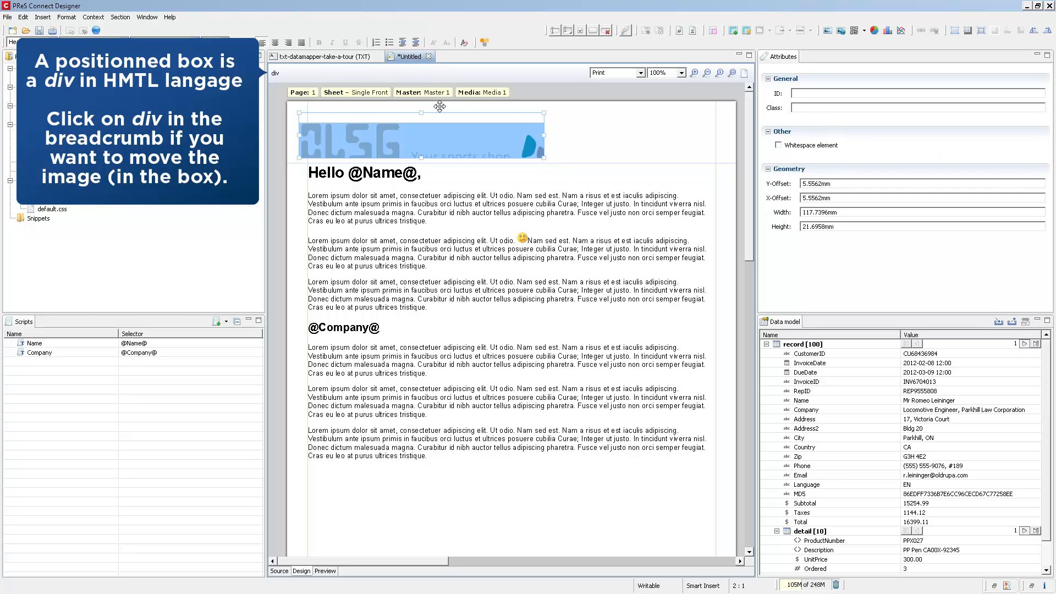
{"action": "left_click_drag", "start_coordinate": [540, 149], "coordinate": [578, 170]}
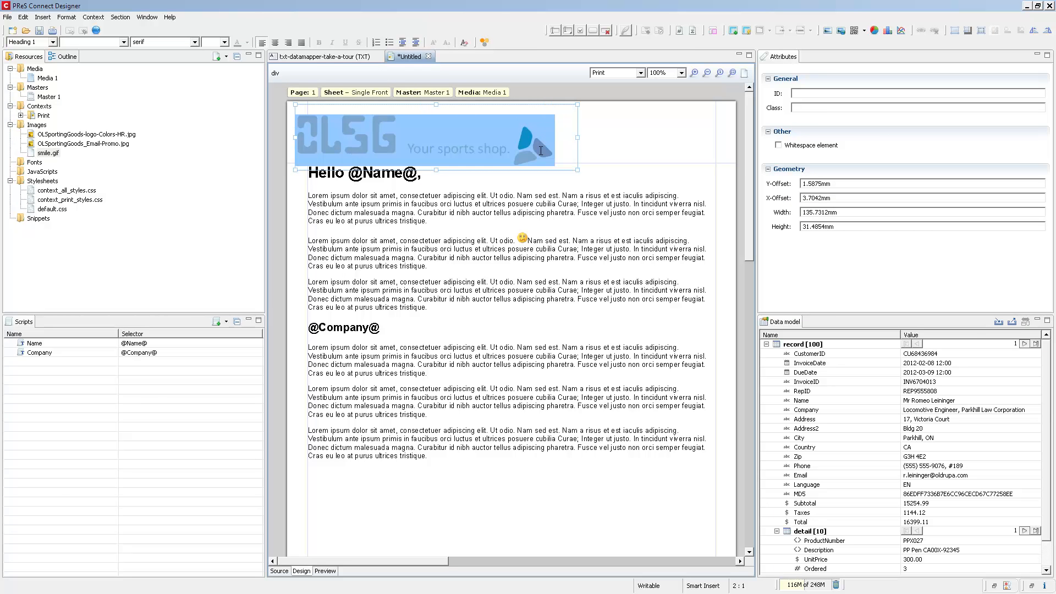
{"action": "left_click", "coordinate": [431, 215]}
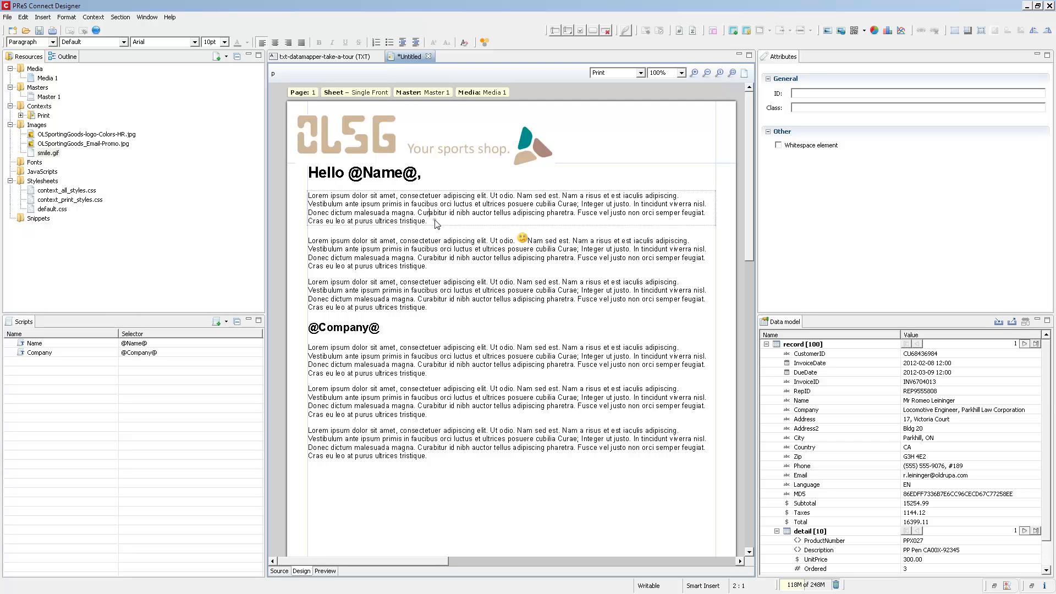
{"action": "left_click", "coordinate": [841, 32]}
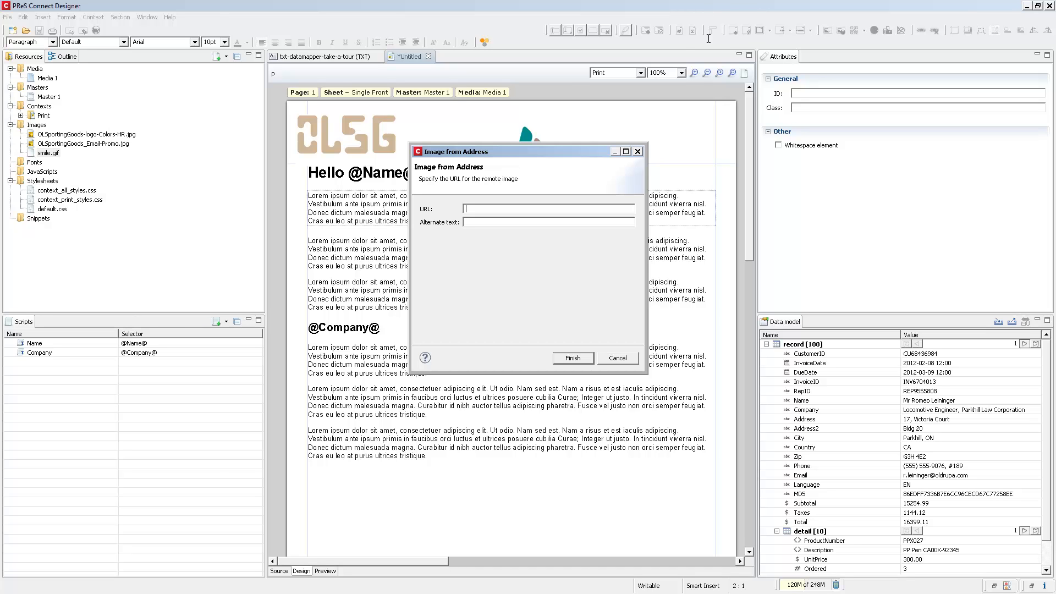
{"action": "left_click", "coordinate": [505, 209]}
{"action": "key", "text": "ctrl+v"}
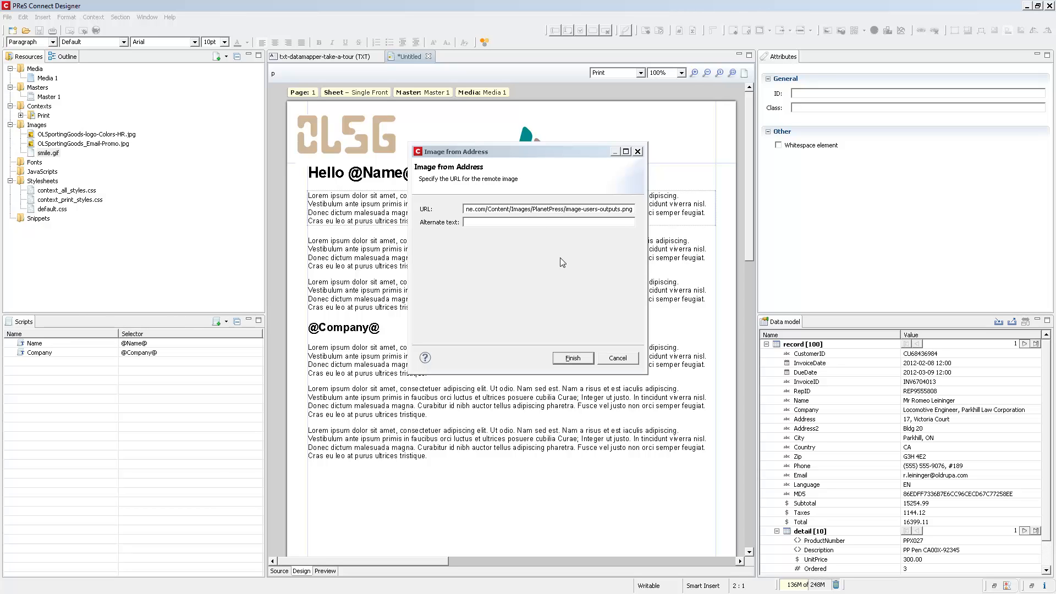
{"action": "left_click", "coordinate": [573, 358]}
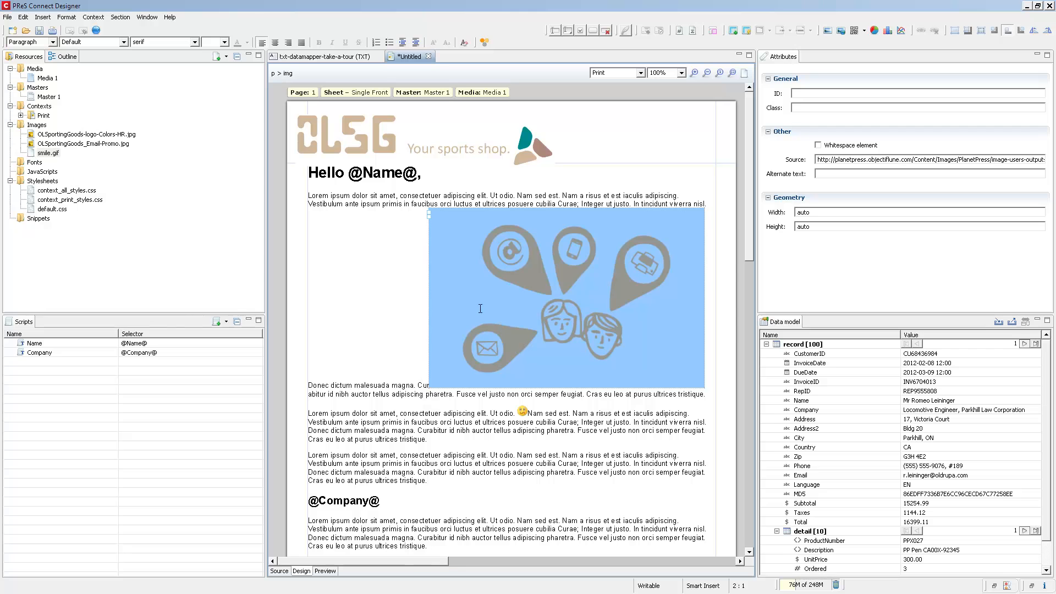
{"action": "left_click", "coordinate": [457, 197]}
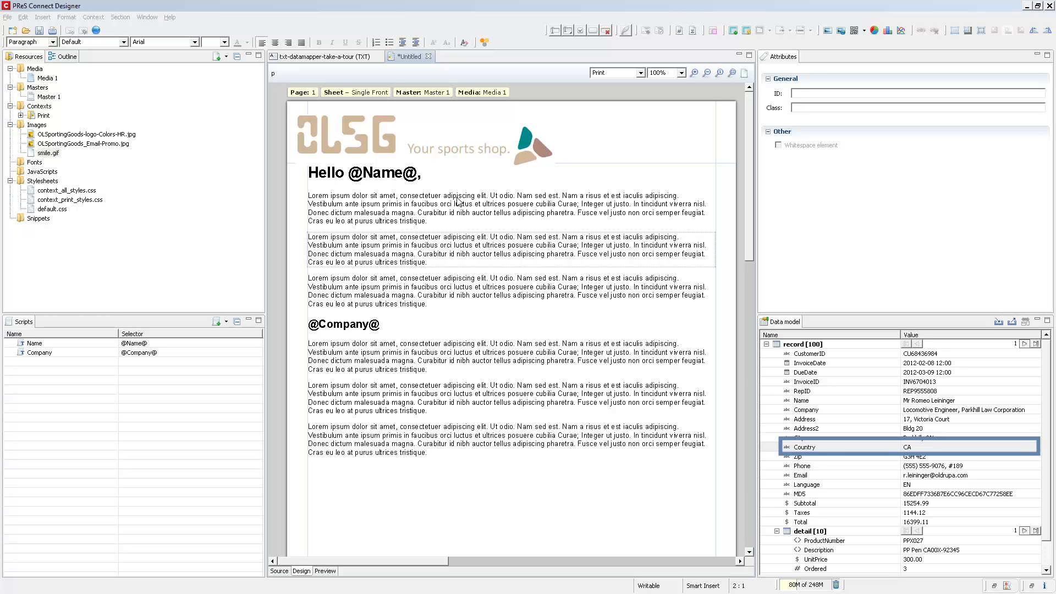
Show the next data record and insert olsg-promo-CA.jpg in a new paragraph below the second body paragraph
{"action": "left_click", "coordinate": [1025, 344]}
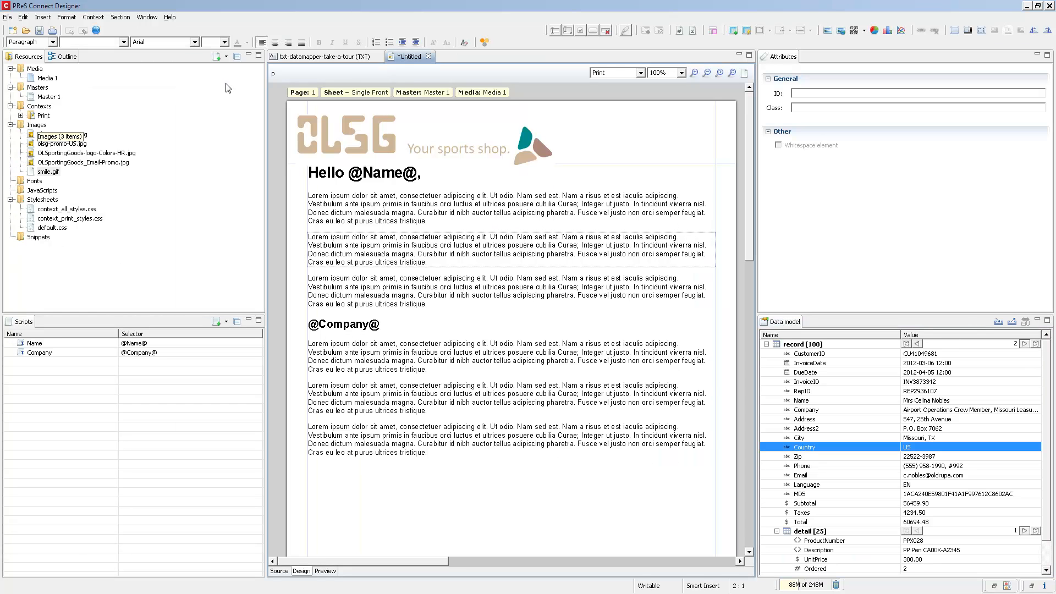
{"action": "left_click", "coordinate": [70, 135]}
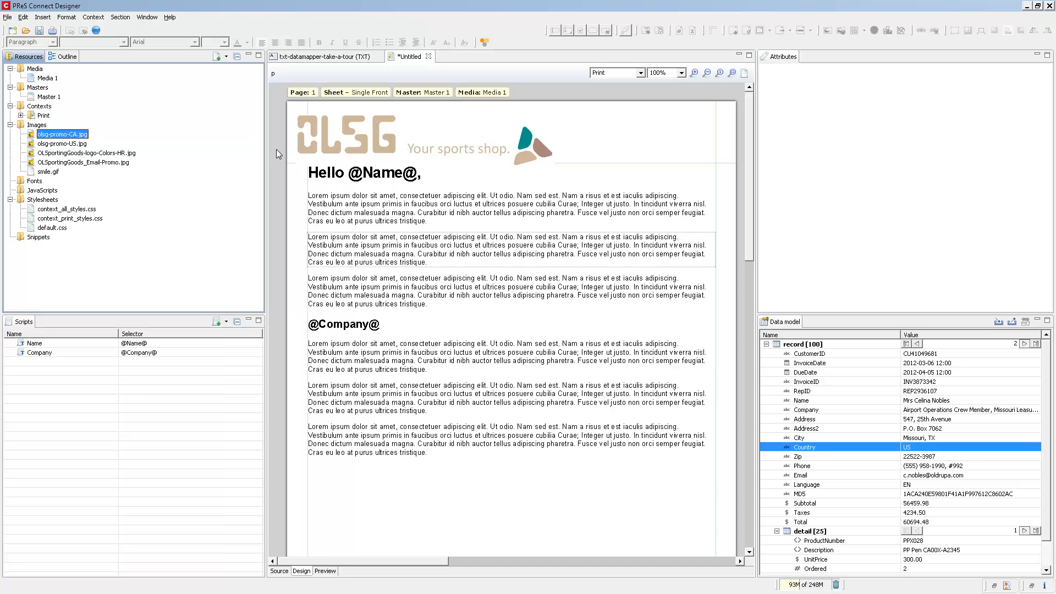
{"action": "left_click", "coordinate": [445, 266]}
{"action": "key", "text": "Return"}
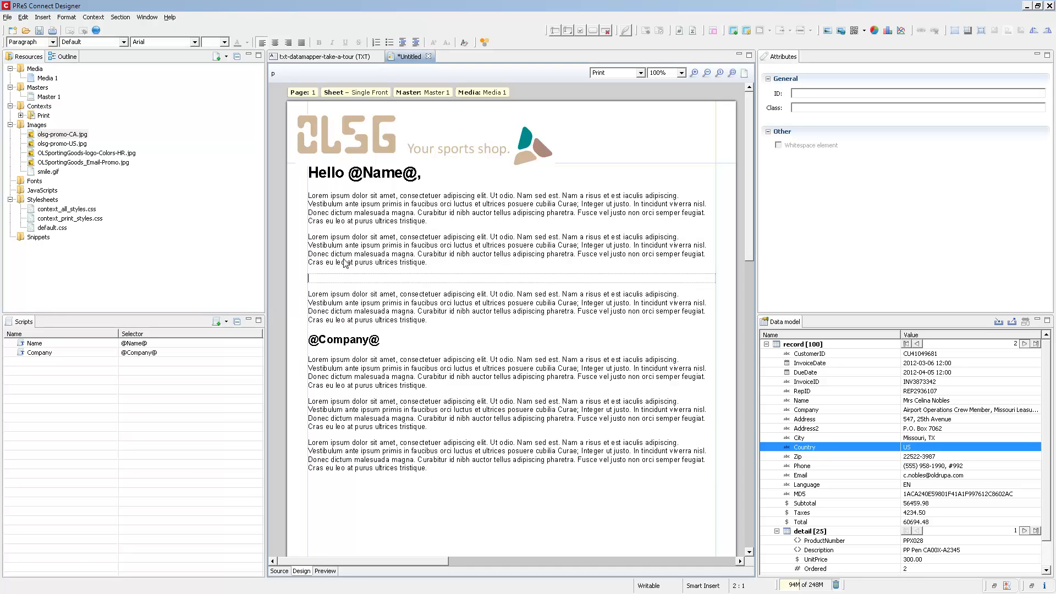
{"action": "double_click", "coordinate": [75, 138]}
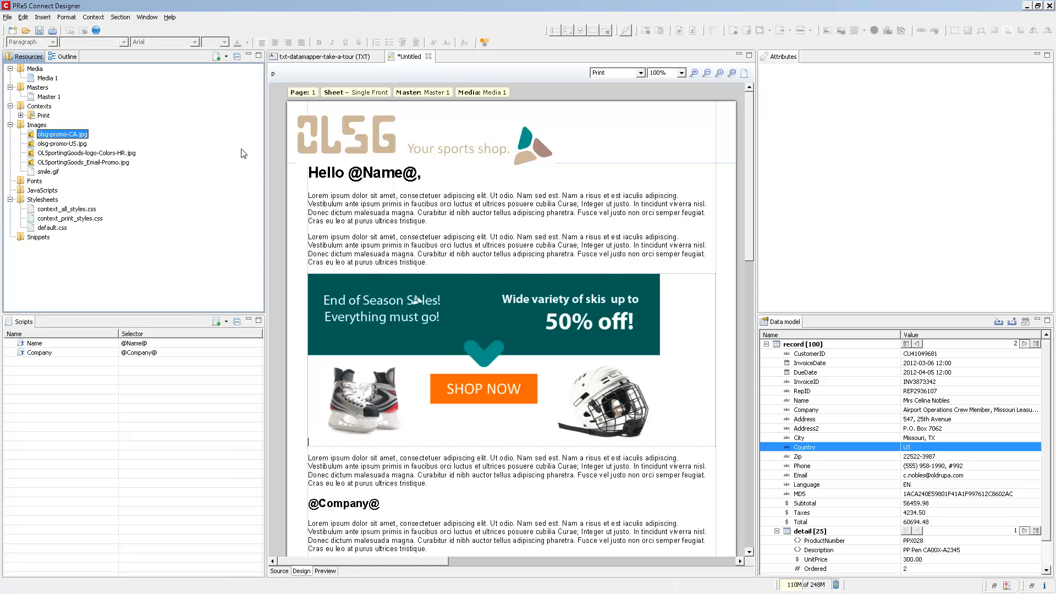
Create a dynamic image script for the promo image's source and set its prefix to images/olsg-promo-
{"action": "left_click", "coordinate": [441, 339]}
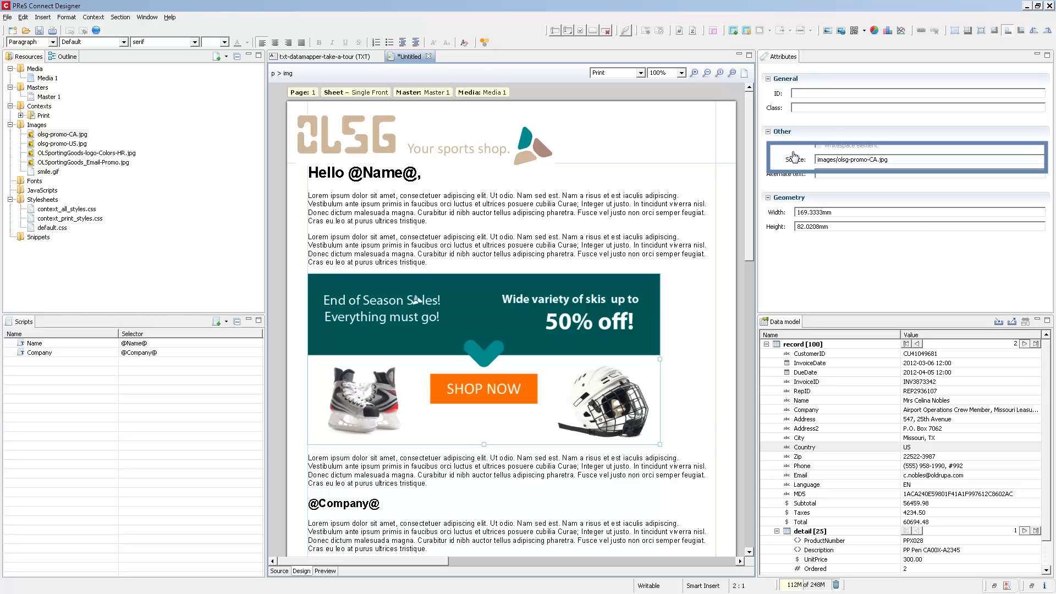
{"action": "left_click", "coordinate": [795, 161]}
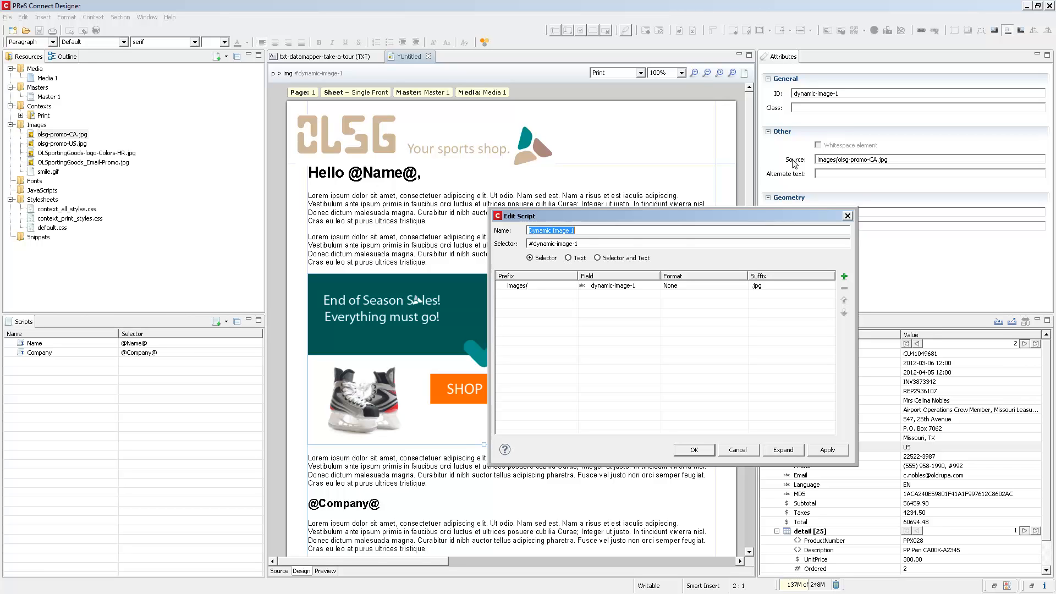
{"action": "left_click", "coordinate": [549, 288]}
{"action": "left_click", "coordinate": [551, 287]}
{"action": "type", "text": "olsg-promo0"}
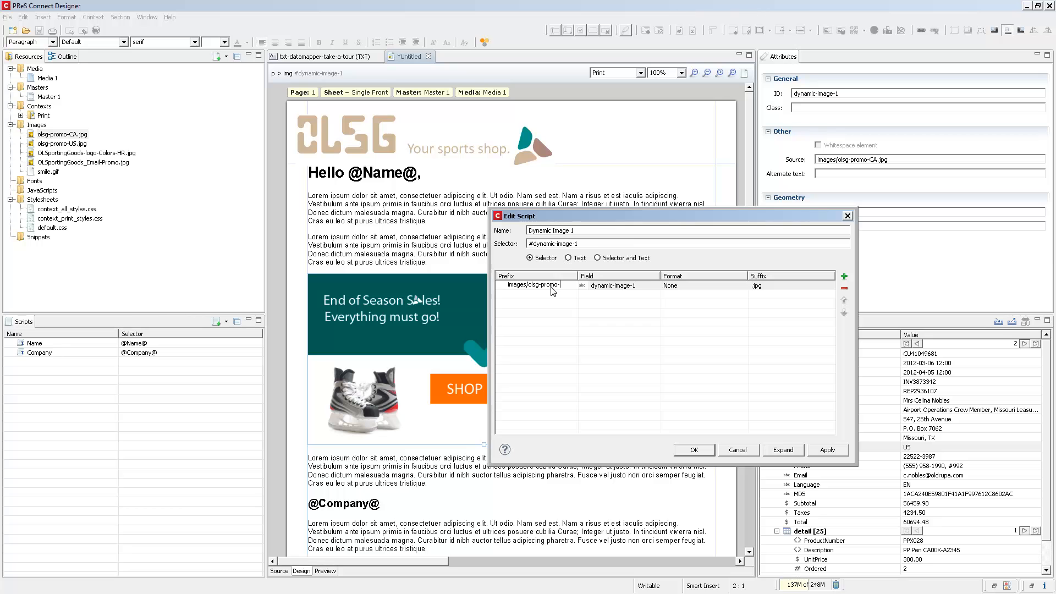
Set the dynamic image script's data field to Country and save the script
{"action": "left_click", "coordinate": [655, 286]}
{"action": "left_click", "coordinate": [655, 287]}
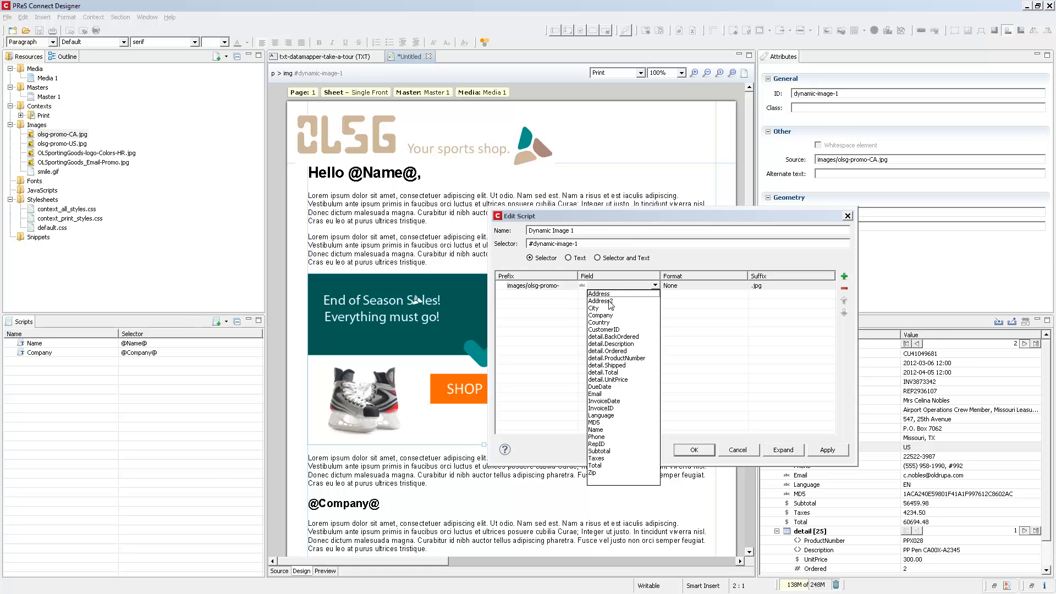
{"action": "left_click", "coordinate": [605, 325]}
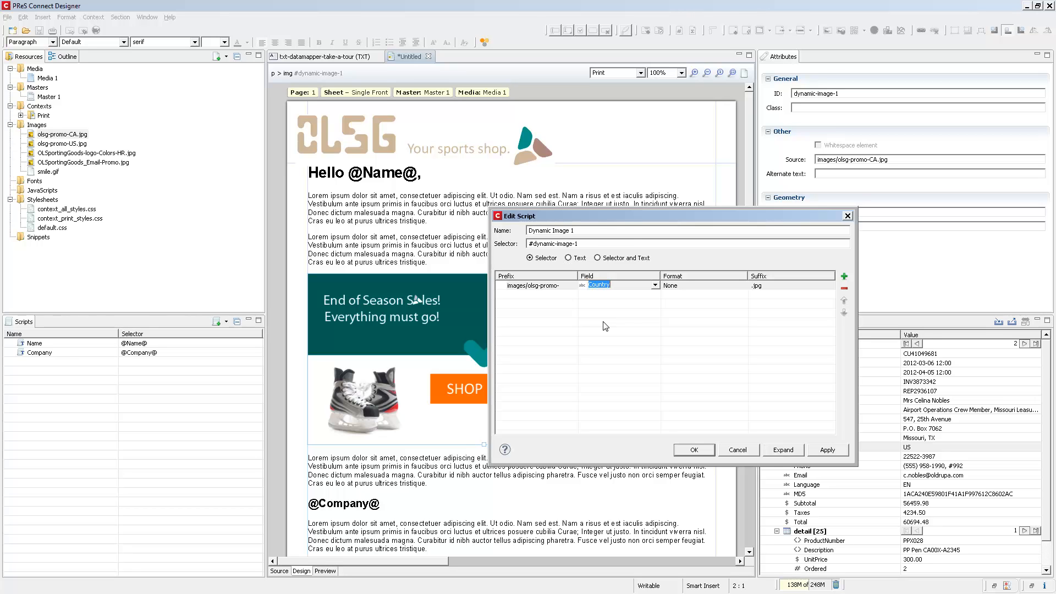
{"action": "left_click", "coordinate": [692, 450]}
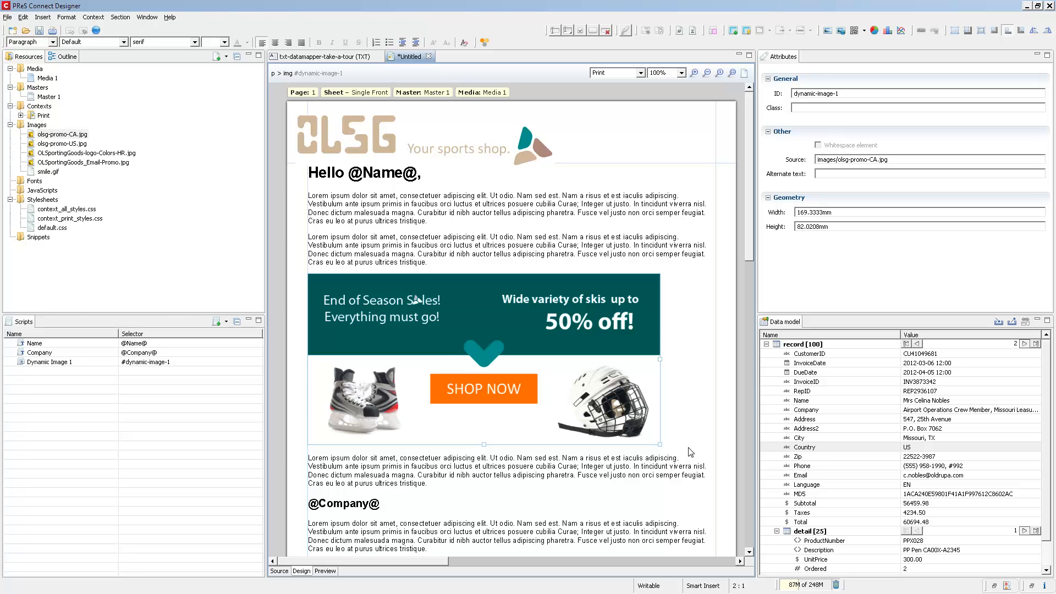
Preview the template with record data and return to the previous record to compare the promo image by country
{"action": "left_click", "coordinate": [325, 572]}
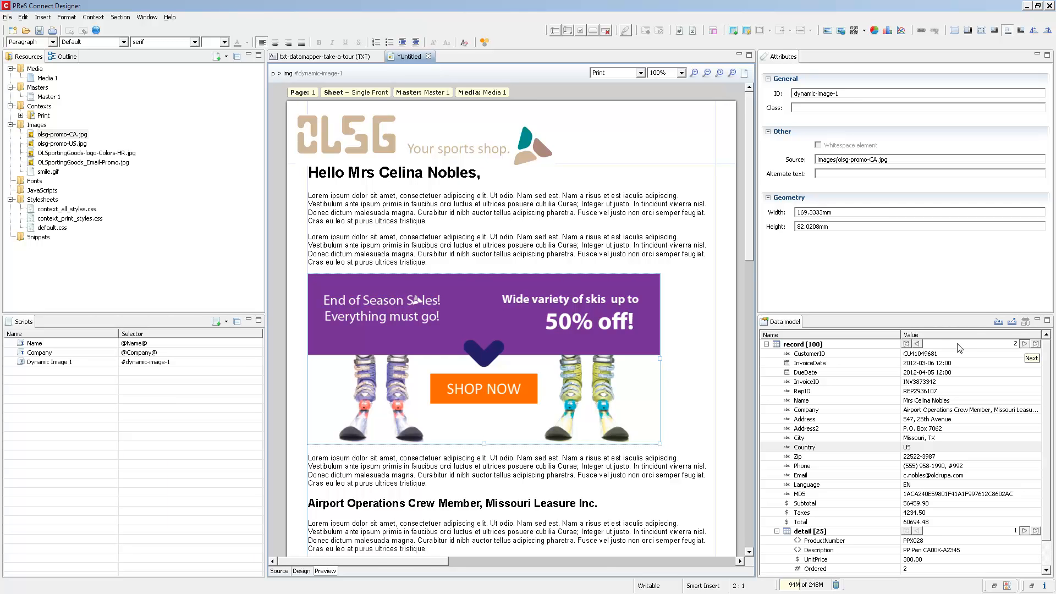
{"action": "left_click", "coordinate": [917, 344]}
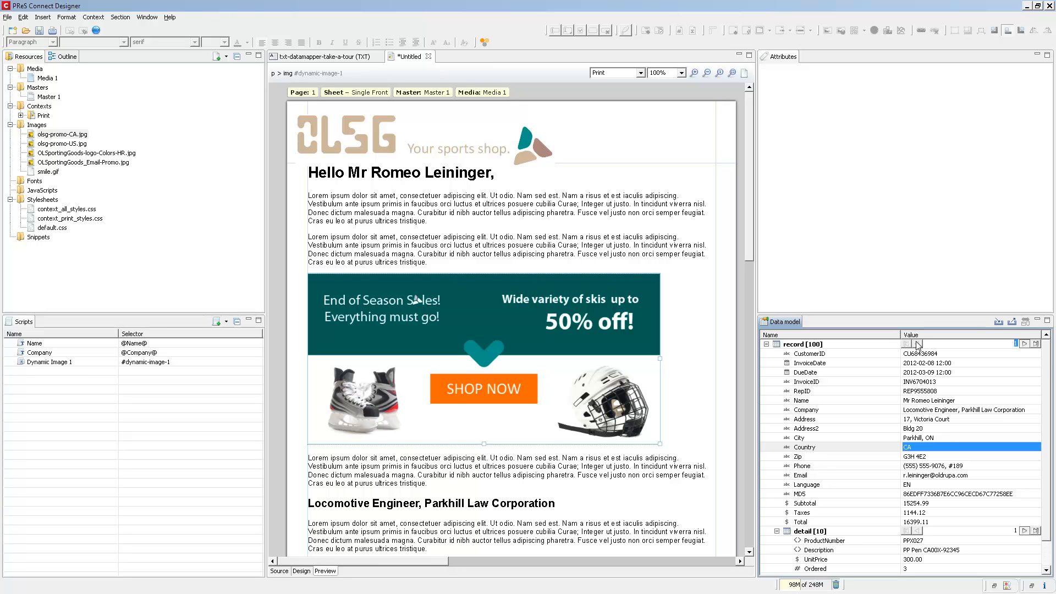
{"action": "left_click", "coordinate": [599, 302]}
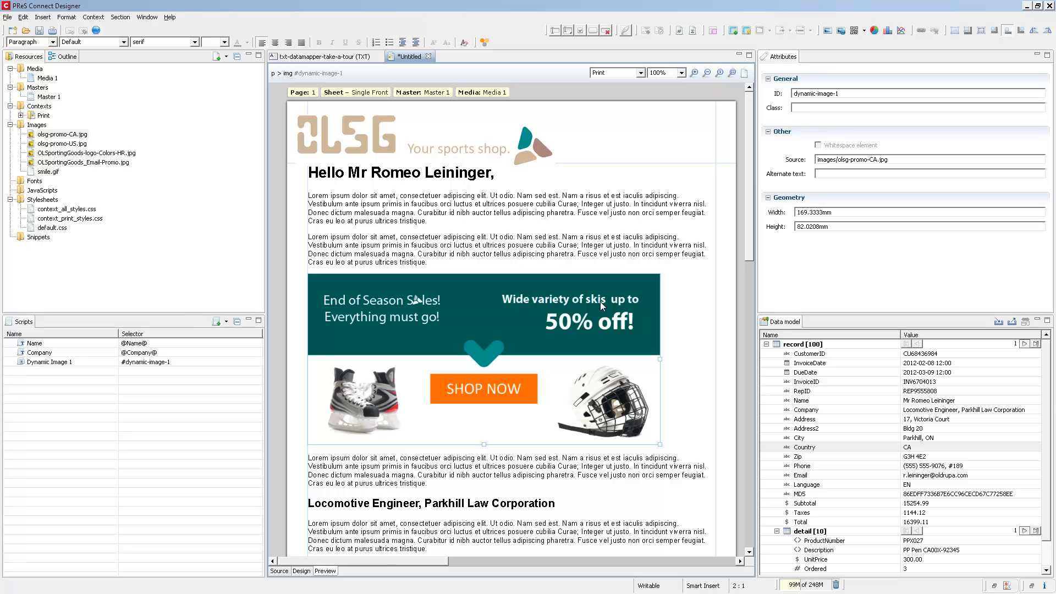
Return to the template design and set the promo image's source to file:///c:/source/olsg-promo-US.jpg
{"action": "double_click", "coordinate": [601, 301]}
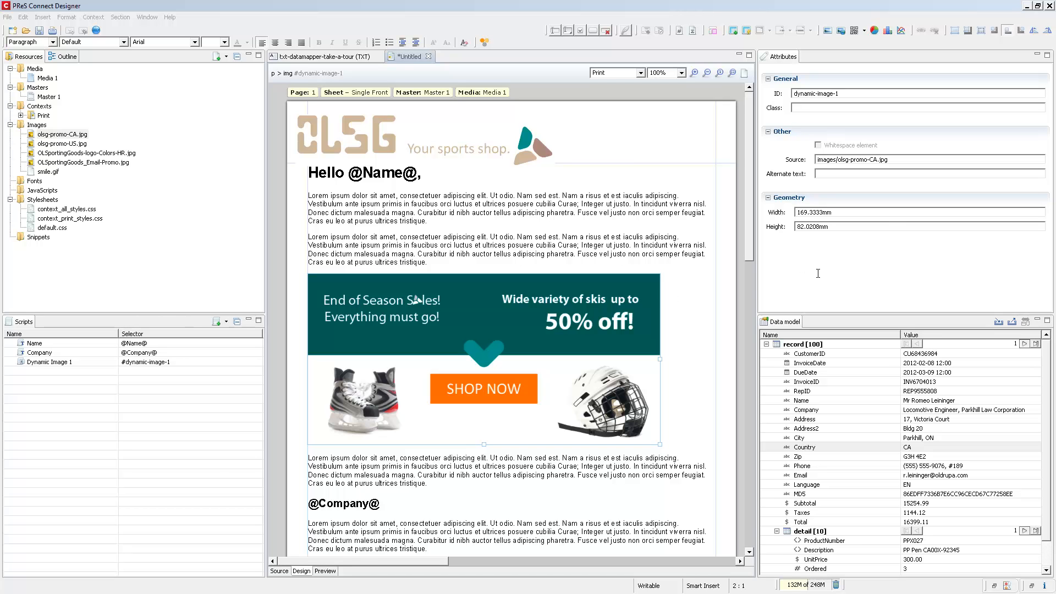
{"action": "left_click", "coordinate": [907, 159]}
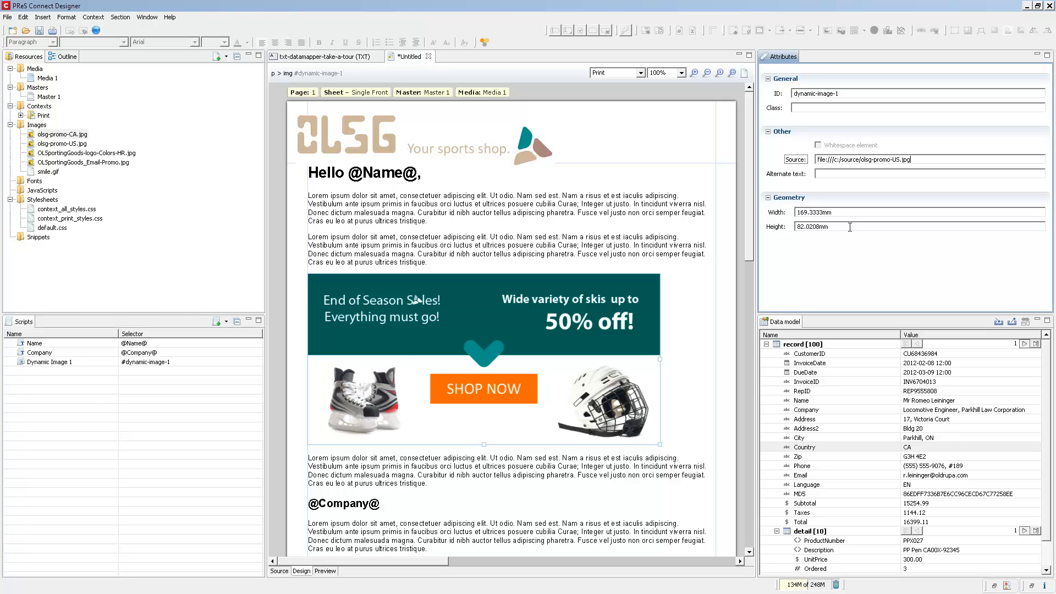
{"action": "left_click", "coordinate": [858, 174]}
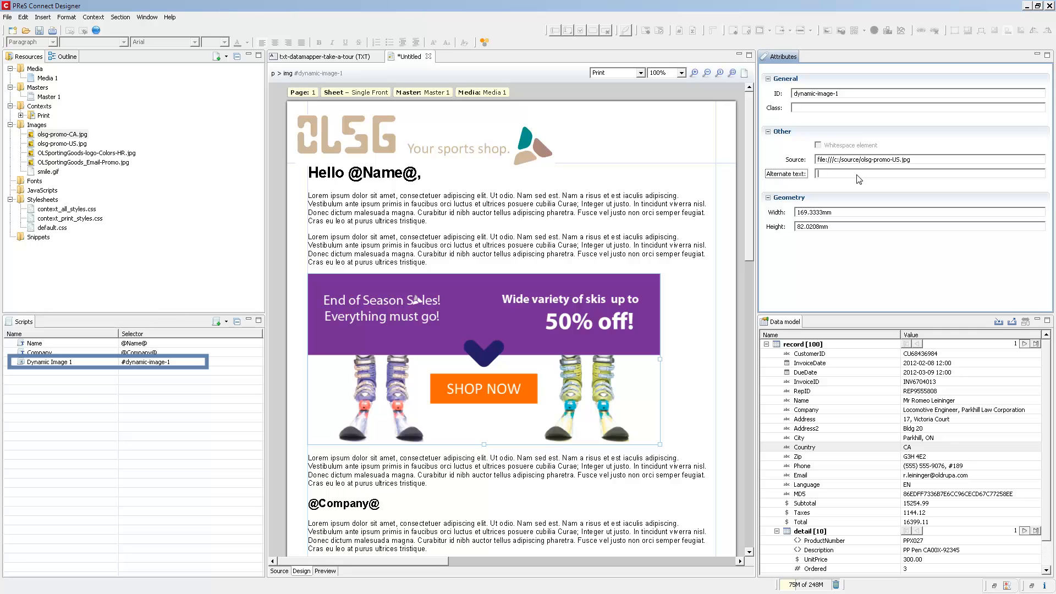
Change the Dynamic Image 1 script's prefix to the external path file:///c:/source/olsg-promo- and save the script
{"action": "double_click", "coordinate": [64, 365]}
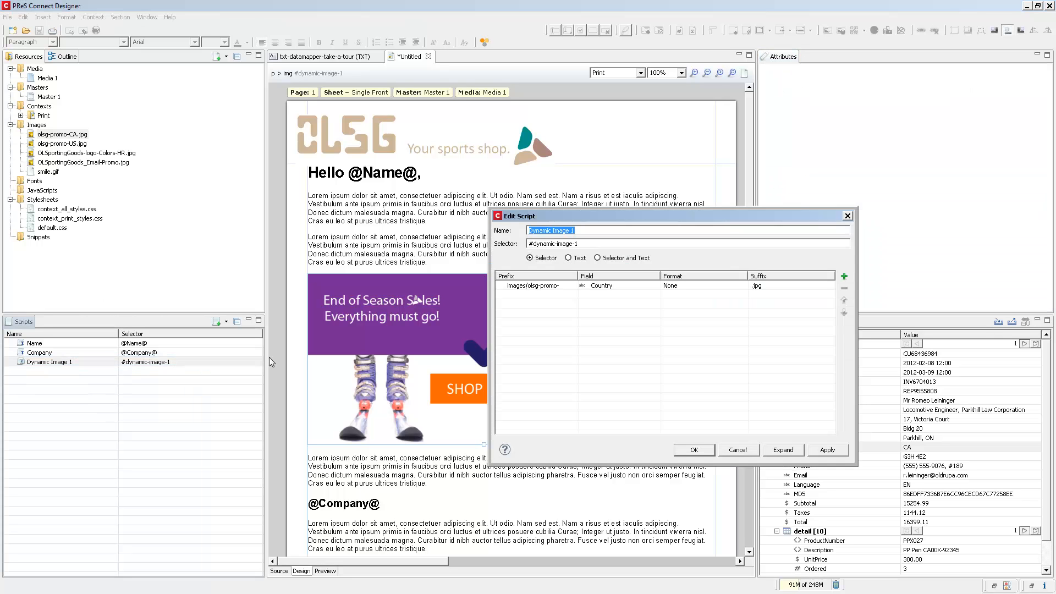
{"action": "double_click", "coordinate": [525, 287]}
{"action": "type", "text": "source/olsg-promo-US.jpg"}
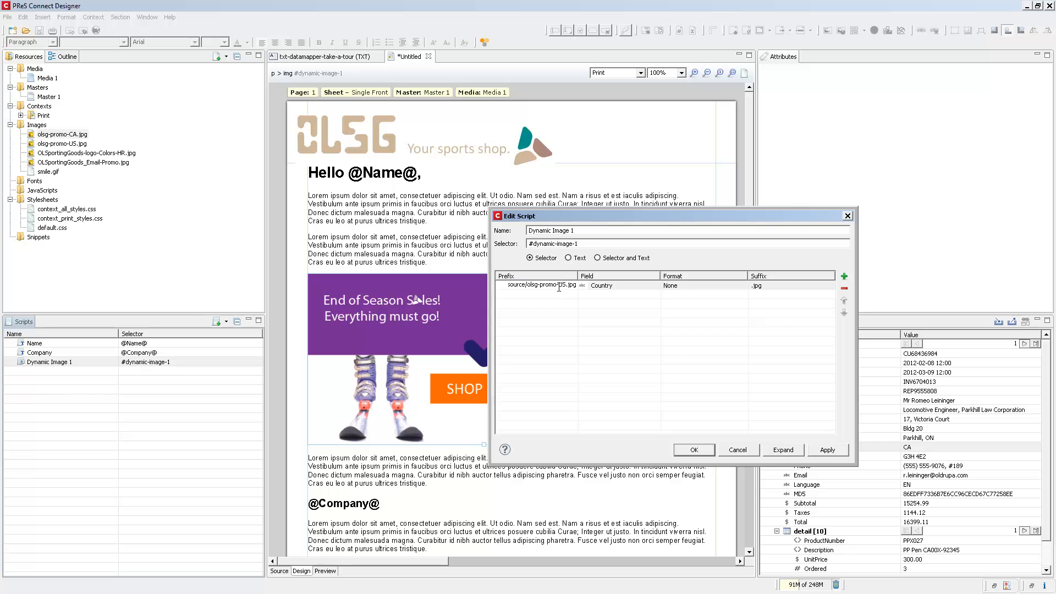
{"action": "key", "text": "BackSpace"}
{"action": "key", "text": "BackSpace"}
{"action": "key", "text": "BackSpace"}
{"action": "key", "text": "BackSpace"}
{"action": "key", "text": "BackSpace"}
{"action": "key", "text": "Return"}
{"action": "left_click", "coordinate": [694, 450]}
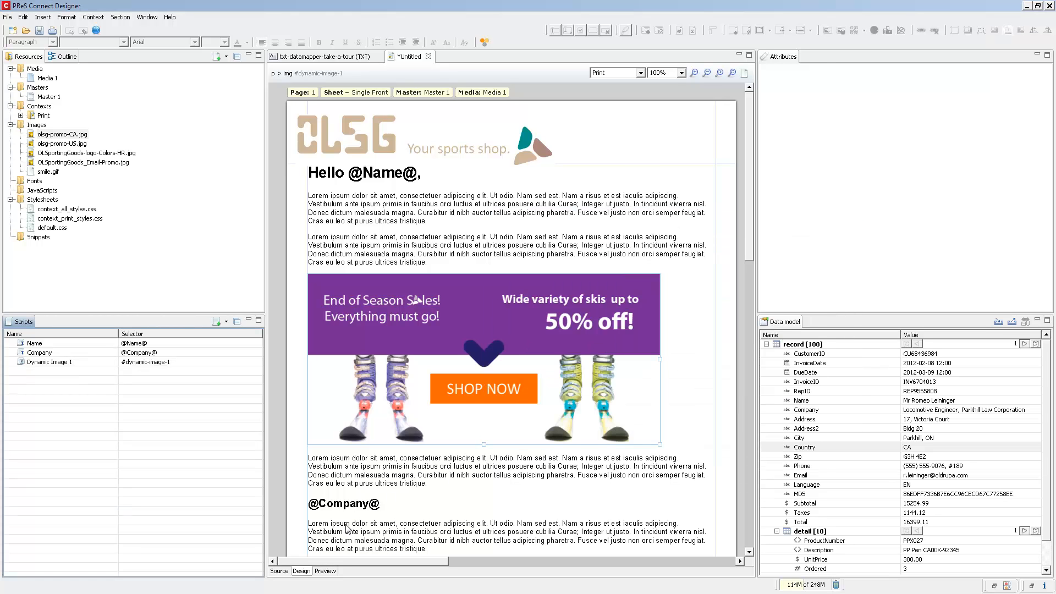
Preview the template with record data and advance to the next record to check the externally sourced promo image
{"action": "left_click", "coordinate": [329, 573]}
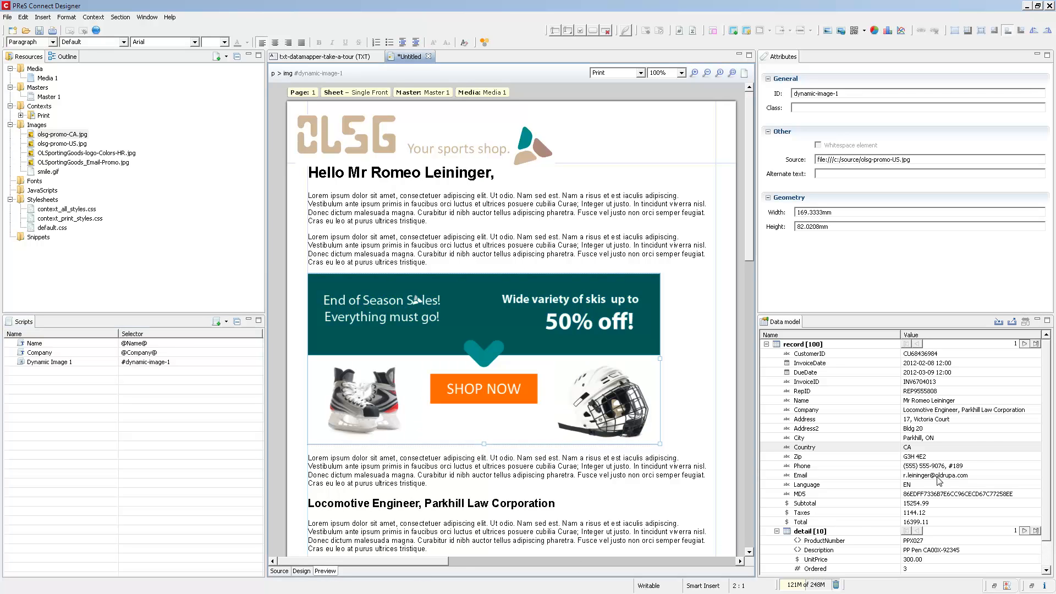
{"action": "left_click", "coordinate": [1024, 344]}
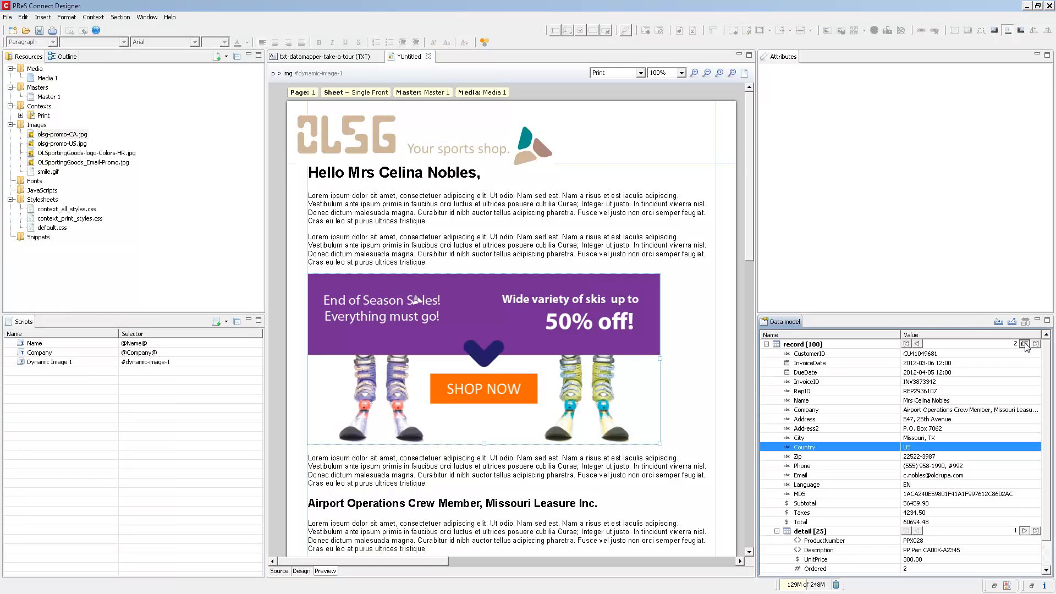